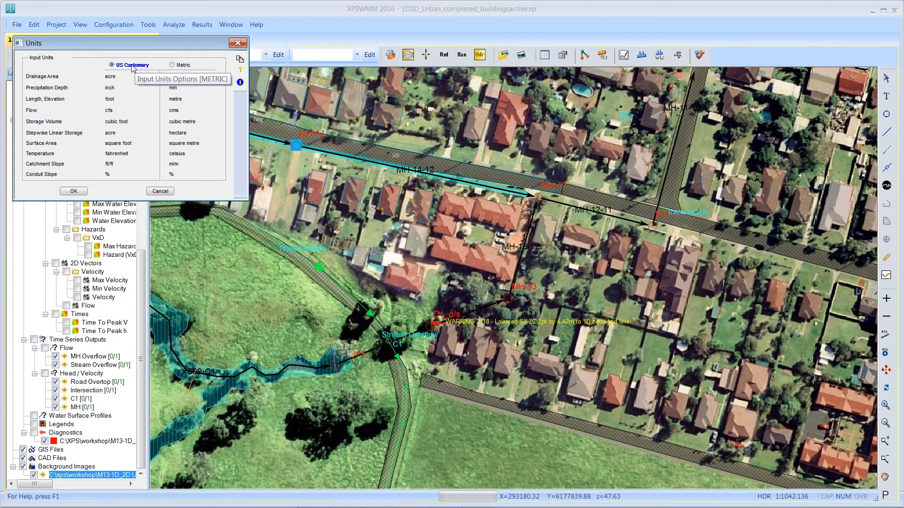
Accept the current input units and examine the circular conduit data of link MH-14-12.
left_click(73, 191)
left_click(128, 141)
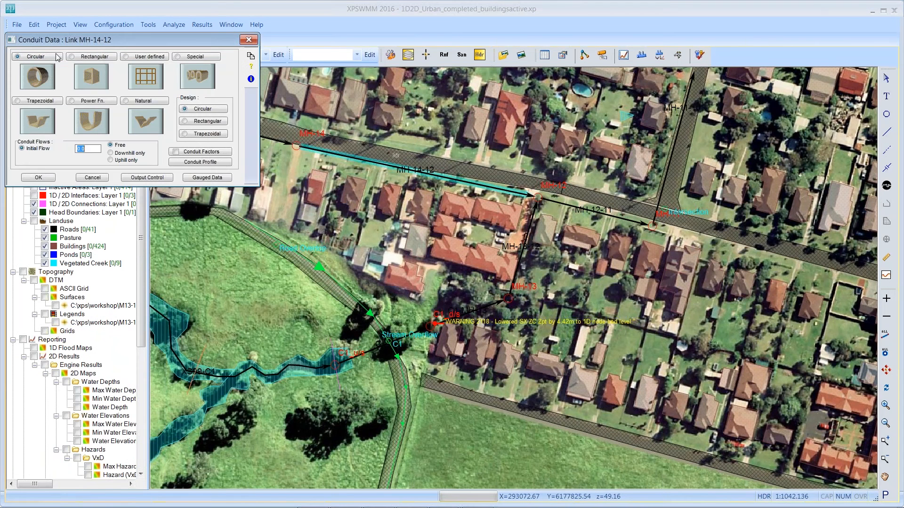
left_click(57, 57)
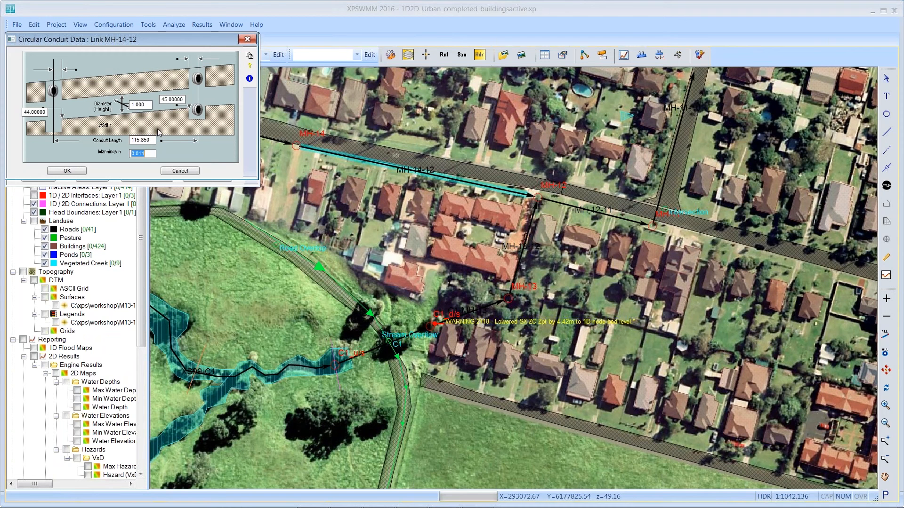
key("Escape")
key("Escape")
Enable the use of project units for the 2D engine in the general 2D model settings.
left_click(114, 25)
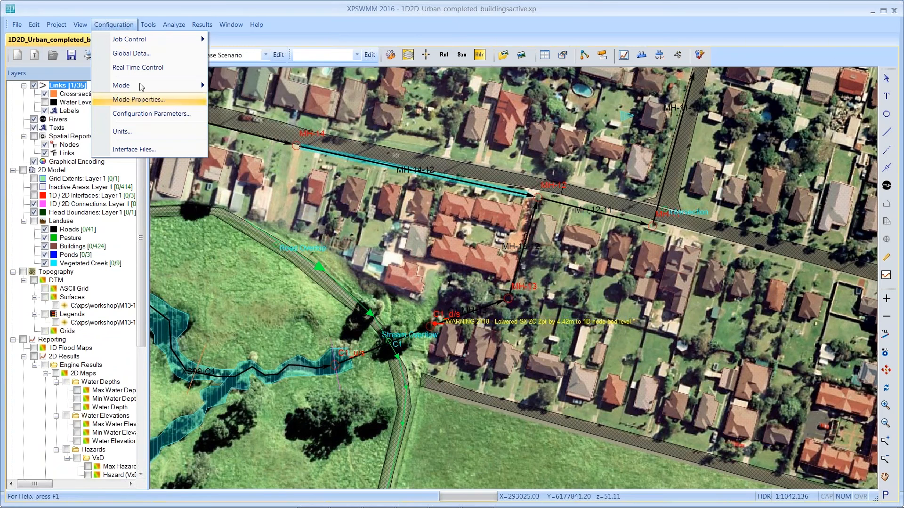
mouse_move(141, 39)
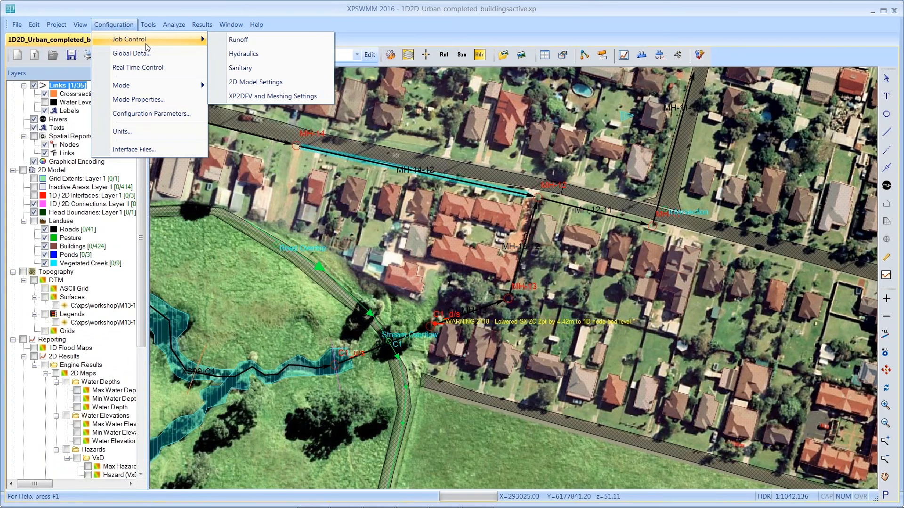
left_click(263, 83)
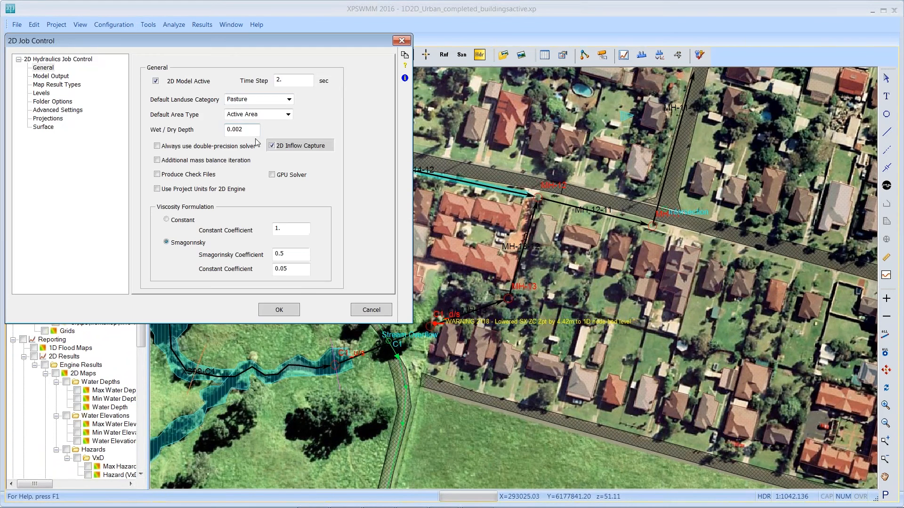
left_click(168, 191)
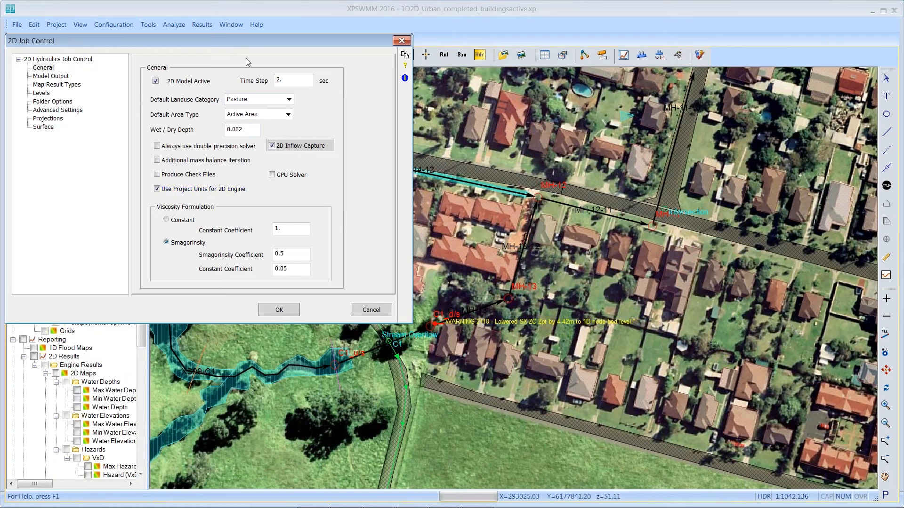
left_click_drag(233, 41, 414, 50)
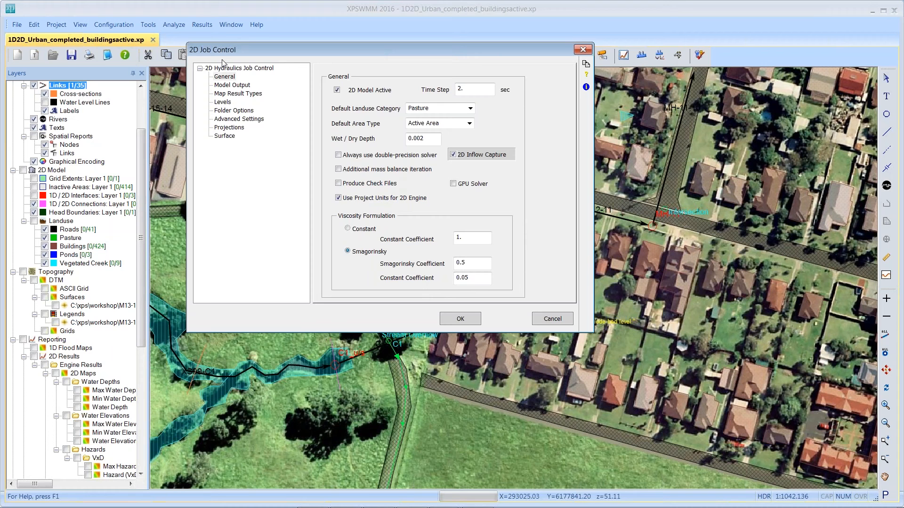
In the advanced settings, flag Map Output Format and Maximums and Minimums Only For Grid, setting the latter's value to ON.
left_click(232, 118)
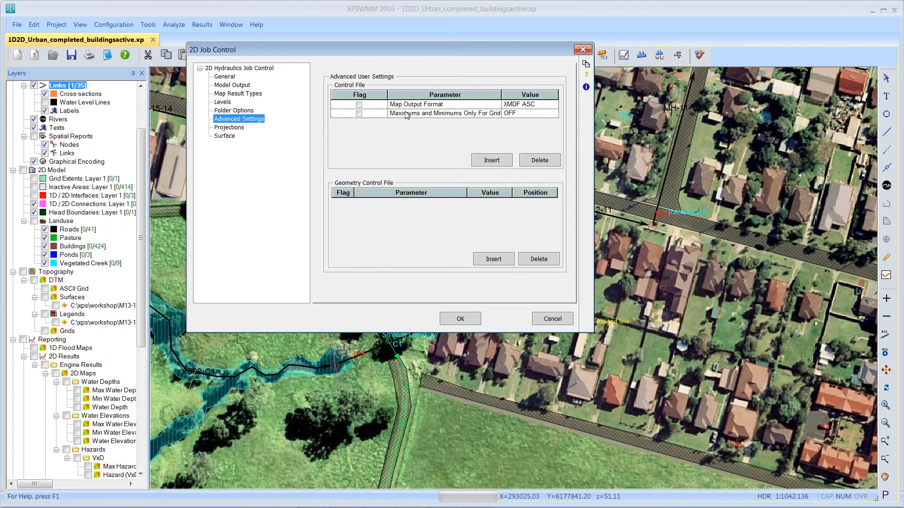
left_click(360, 105)
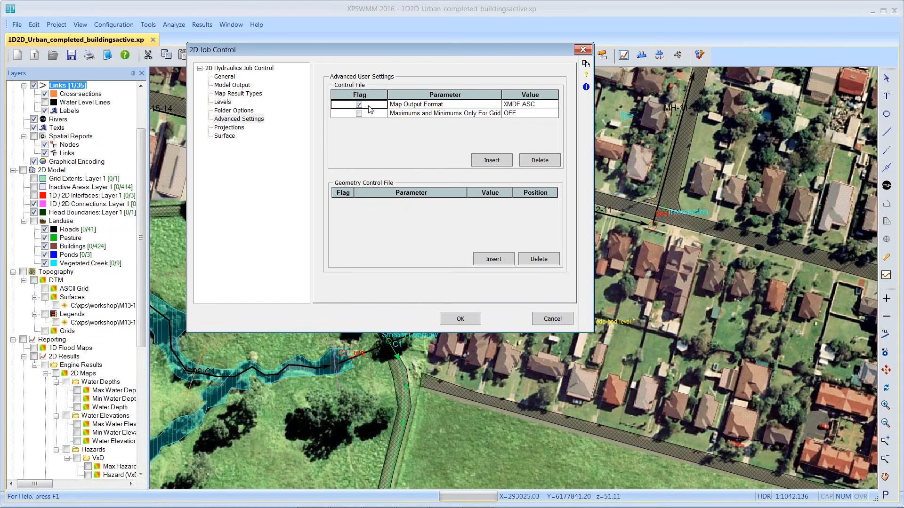
left_click(359, 113)
left_click(517, 117)
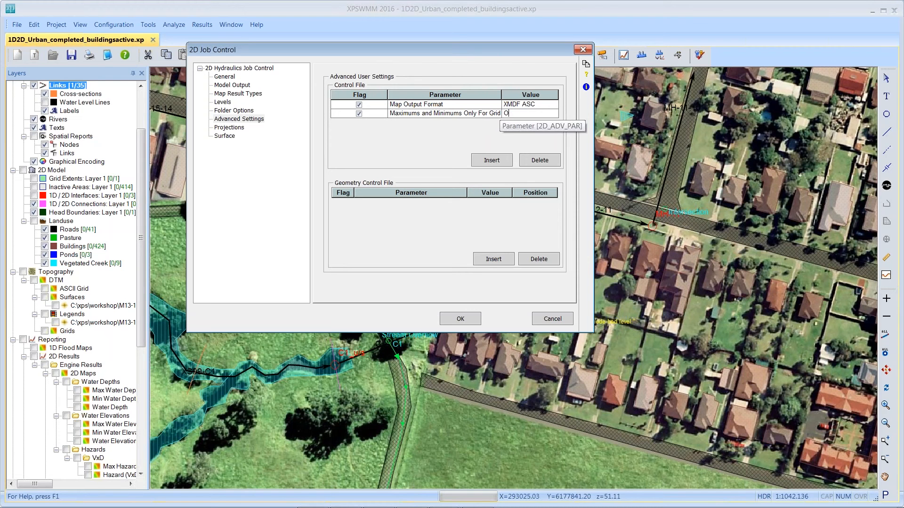
type("ON")
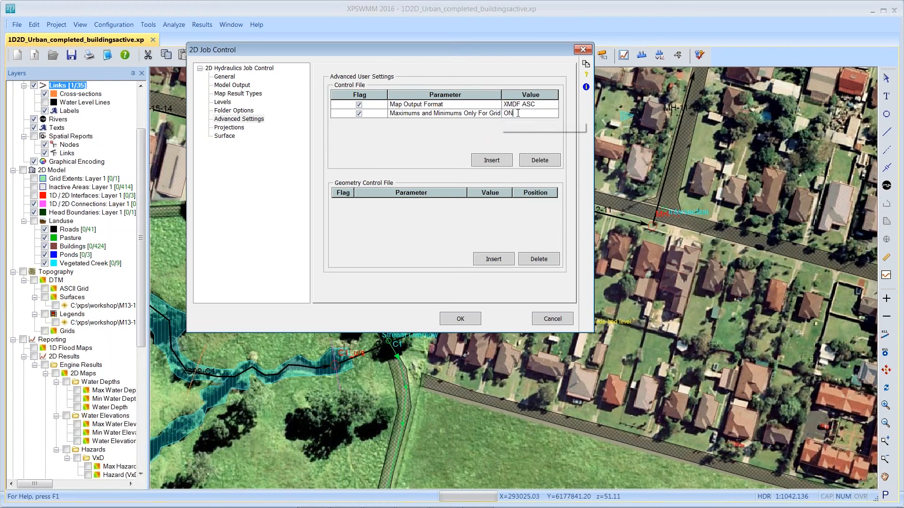
left_click(359, 115)
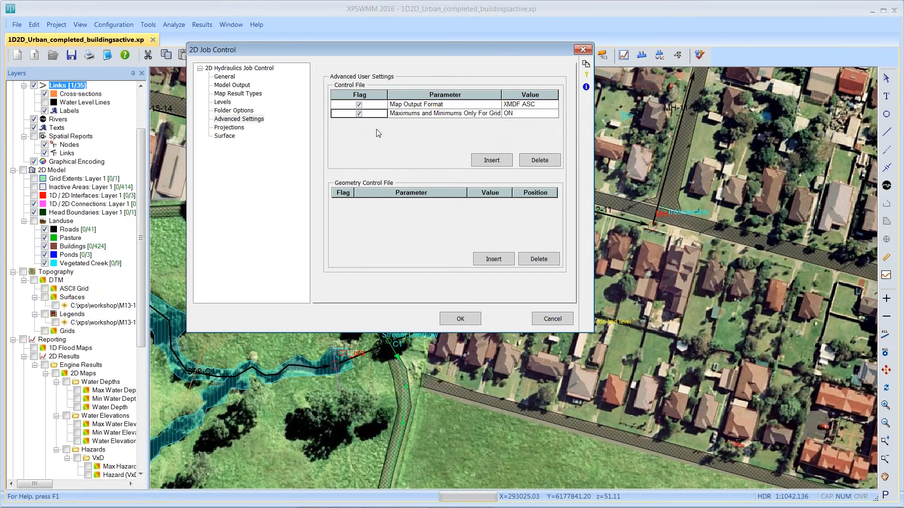
Switch to QGIS, locate 1D2D_Urban_completed_buildingsactive_d_Max.asc among the output grids without adding it, and examine the raster already loaded.
key("alt+Tab")
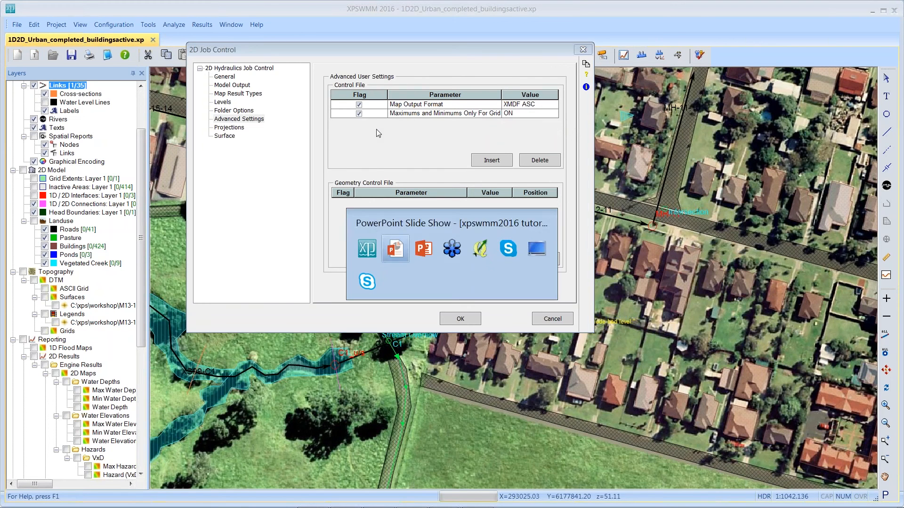
key("alt+Tab")
key("alt+Tab")
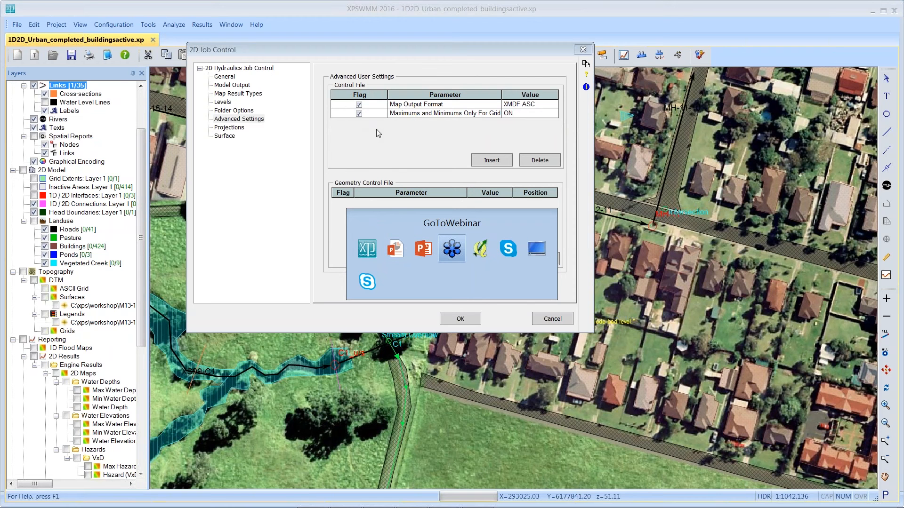
key("alt+Tab")
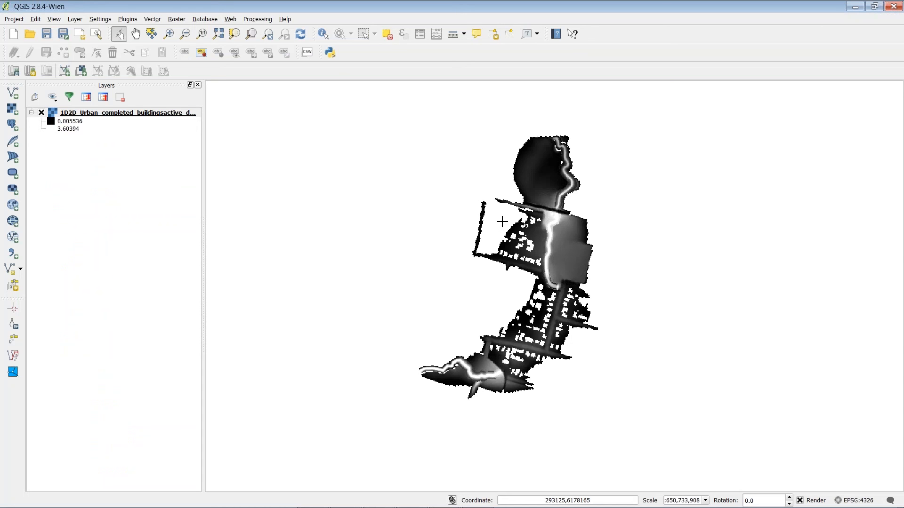
left_click(80, 21)
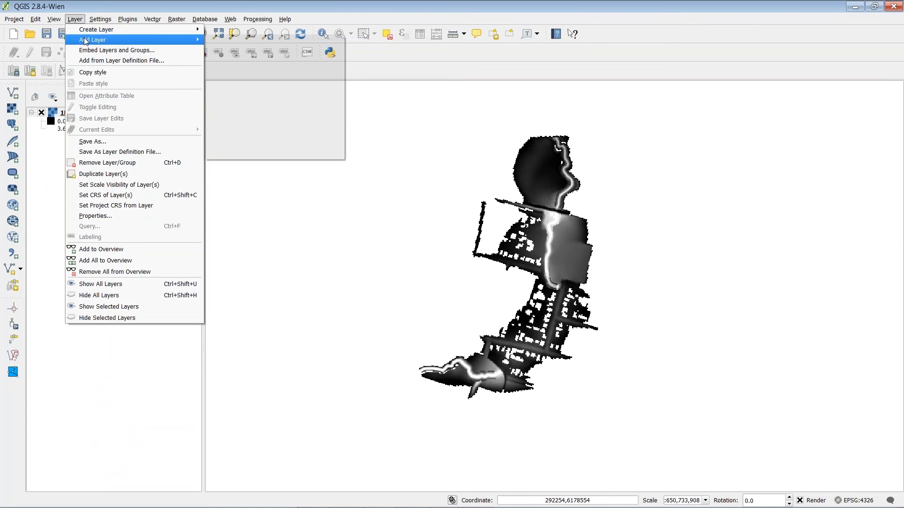
mouse_move(85, 40)
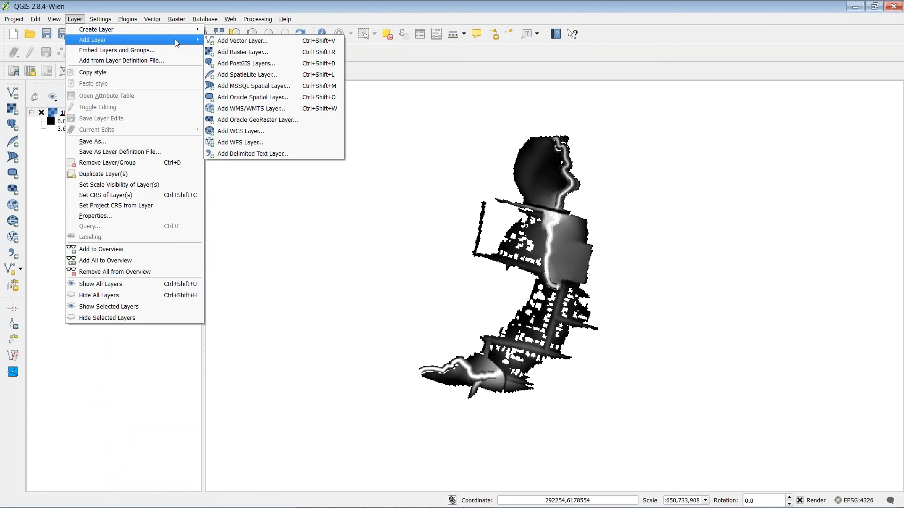
left_click(252, 52)
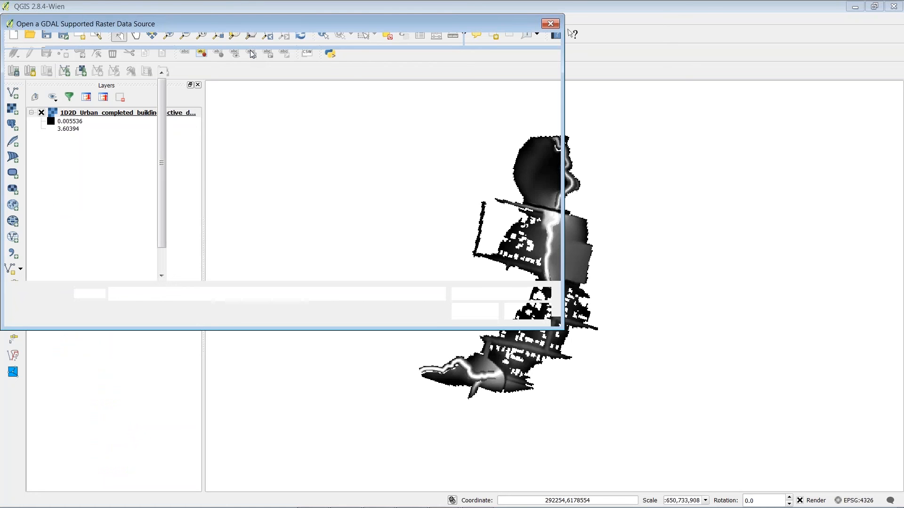
left_click(324, 93)
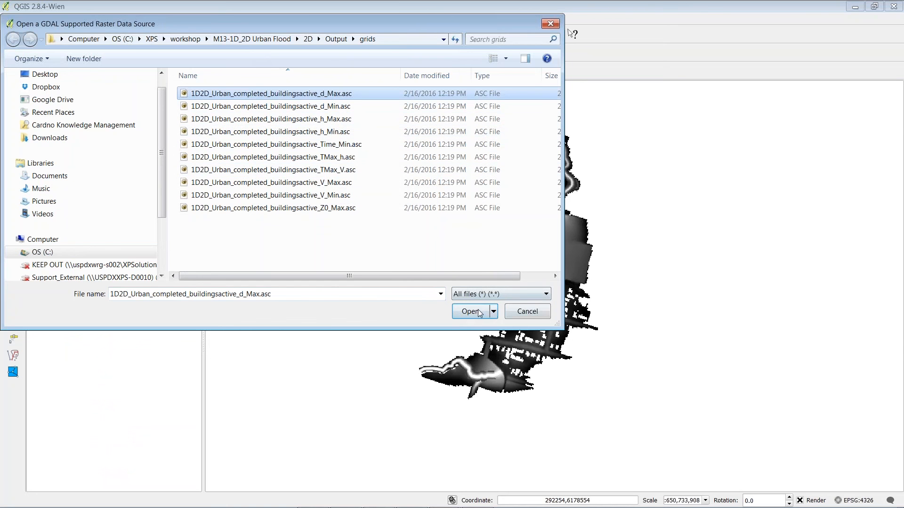
left_click(546, 313)
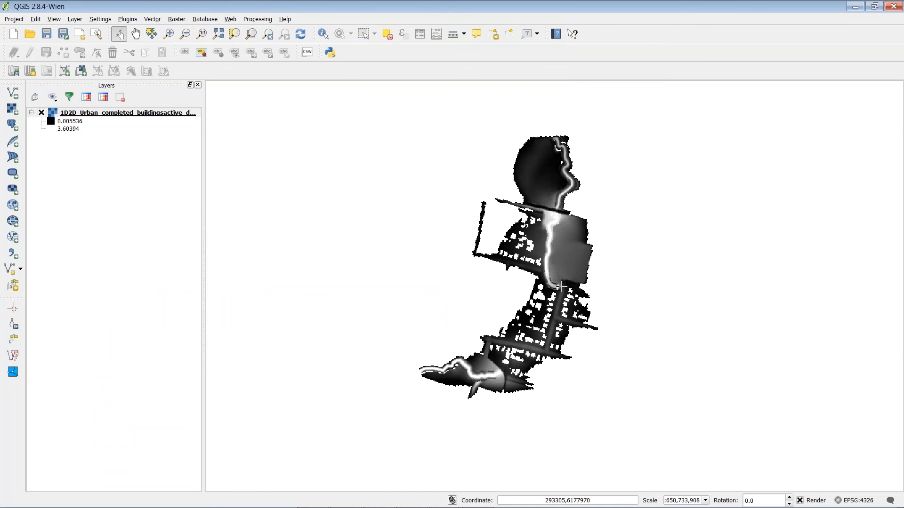
scroll(561, 285, "up", 3)
scroll(474, 252, "down", 1)
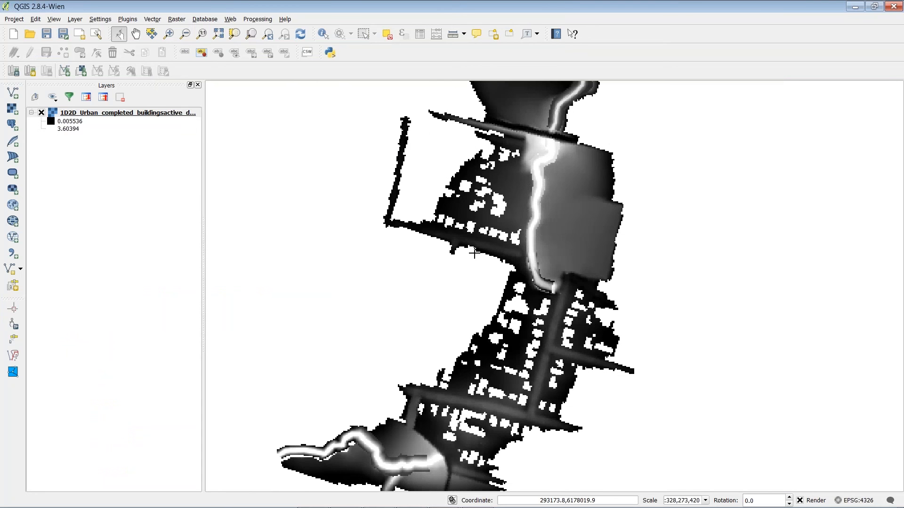
Return to XPSWMM and discard the pending changes in the 2D job control settings.
key("alt+Tab")
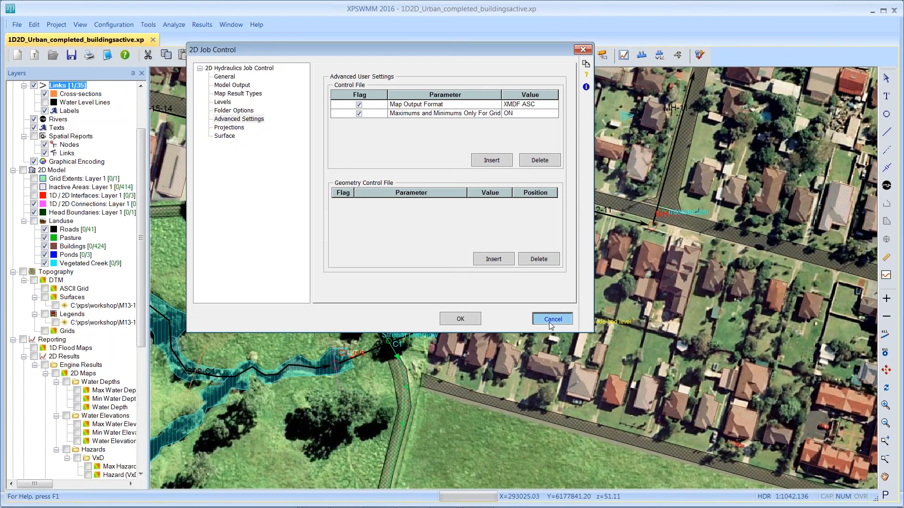
left_click(549, 322)
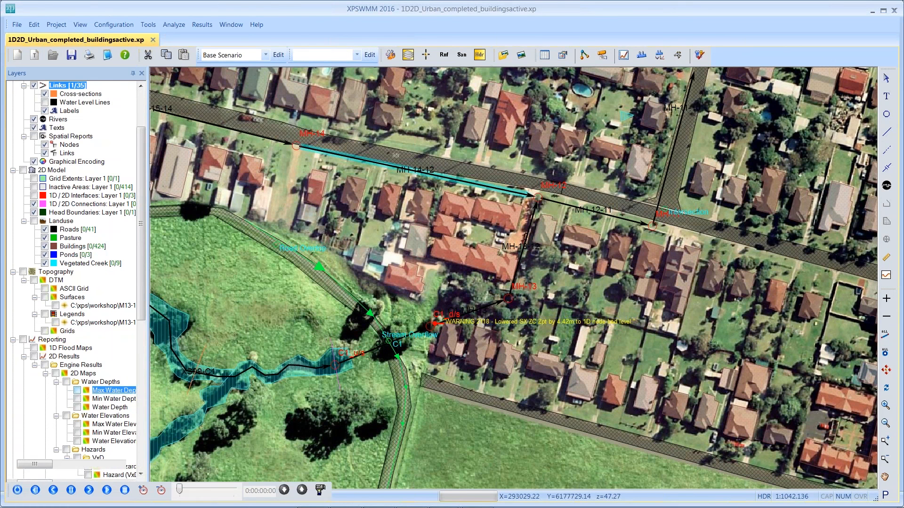
Display the maximum water depth map and review the 2D results exporter's output file formats without exporting.
left_click(77, 390)
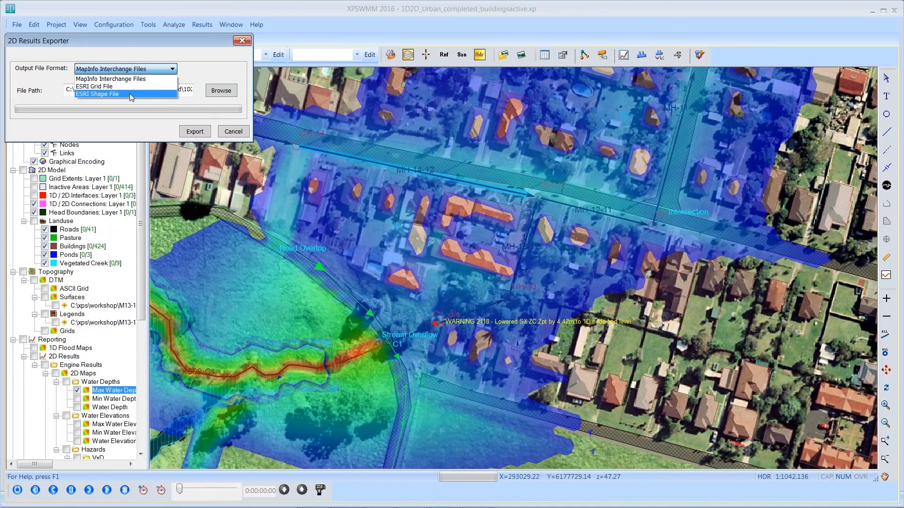
left_click(212, 63)
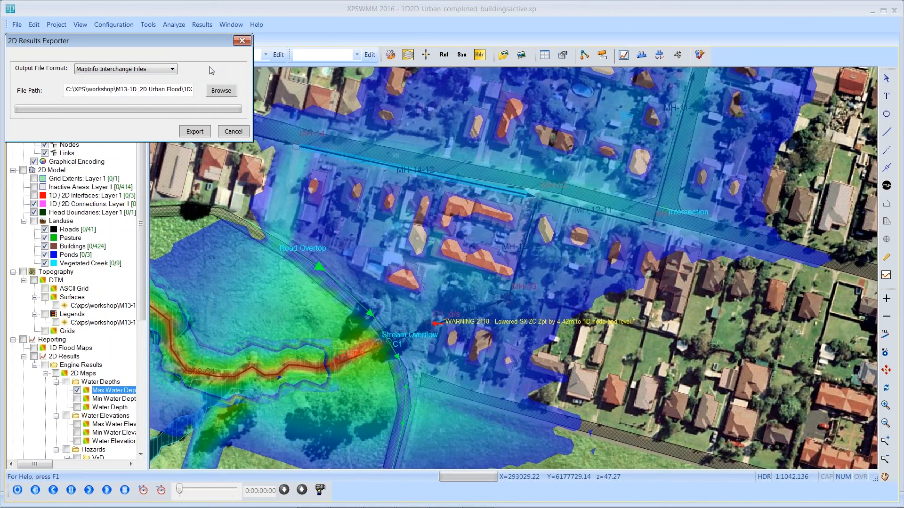
left_click(228, 129)
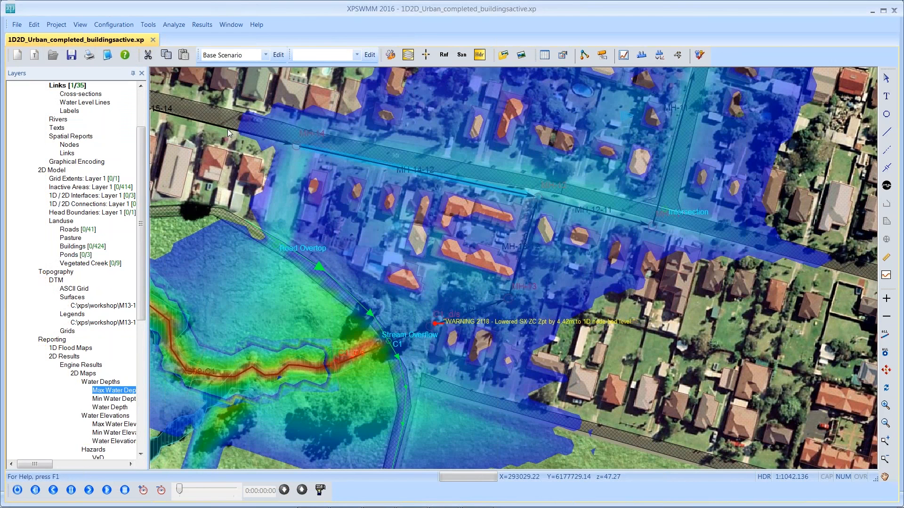